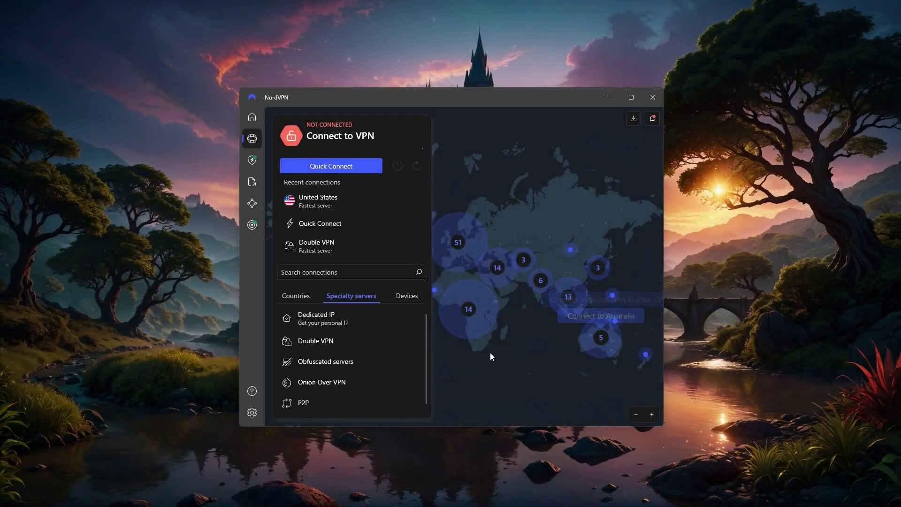
Browse the Threat Protection Pro overview, anti-malware scanners and file transfers page, then return home
{"action": "left_click", "coordinate": [252, 160]}
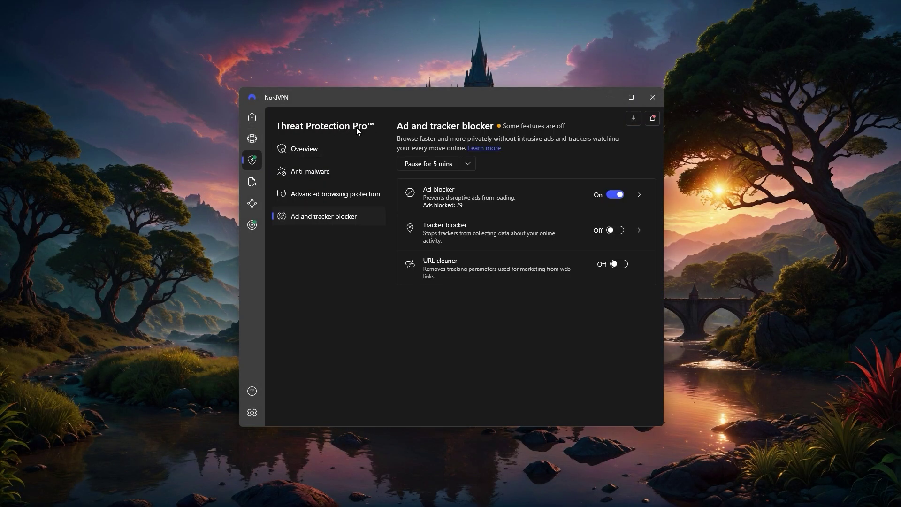
{"action": "left_click", "coordinate": [304, 148]}
{"action": "left_click", "coordinate": [310, 171]}
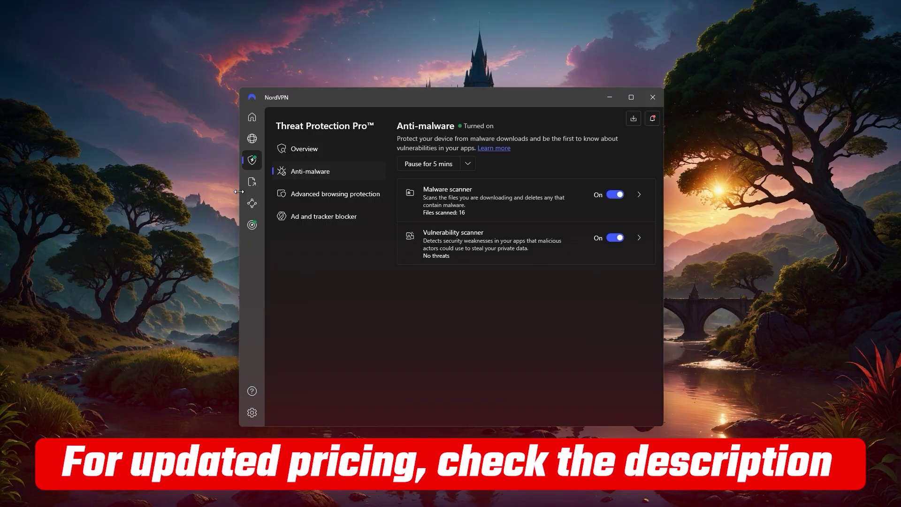
{"action": "left_click", "coordinate": [252, 181]}
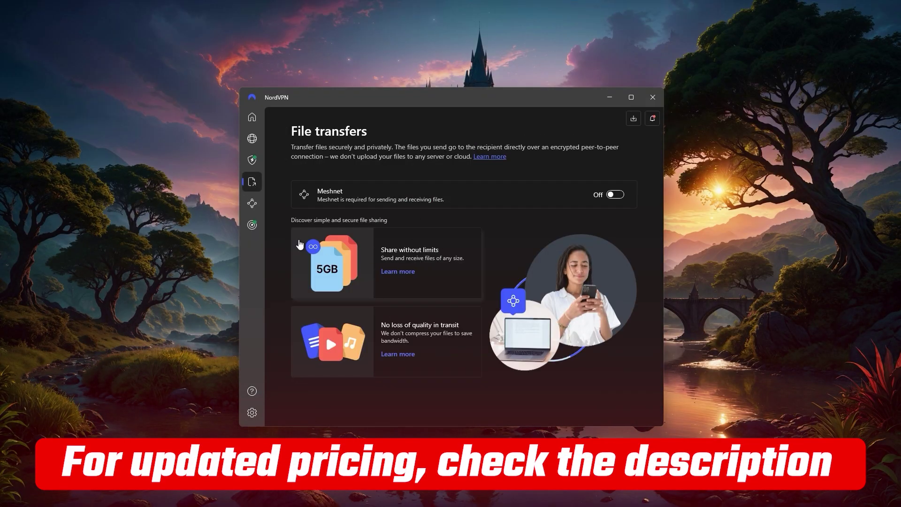
{"action": "left_click", "coordinate": [252, 117]}
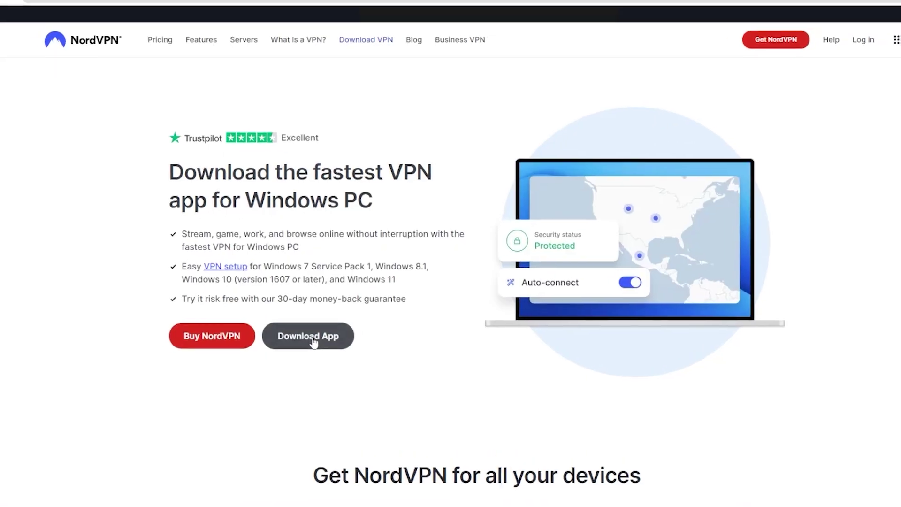
Download the NordVPN installer and sign in with the account e-mail and password
{"action": "left_click", "coordinate": [314, 342]}
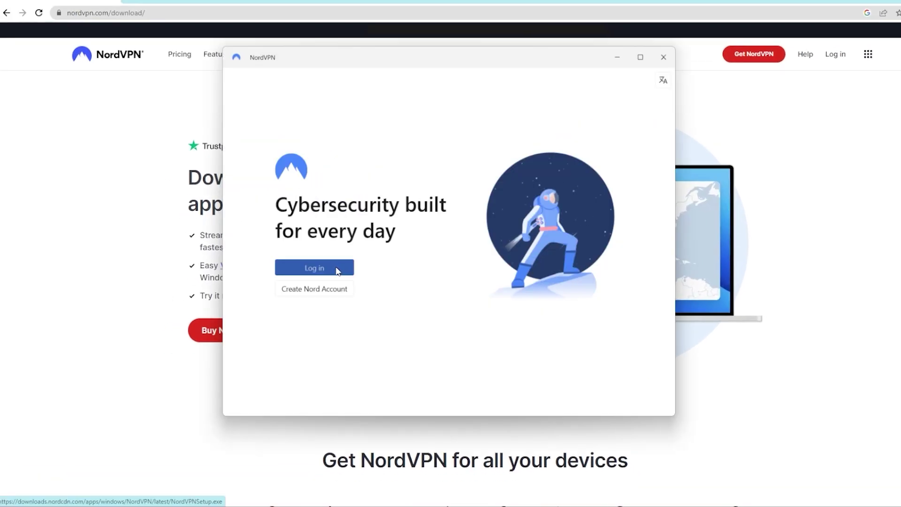
{"action": "left_click", "coordinate": [343, 266]}
{"action": "left_click", "coordinate": [473, 211]}
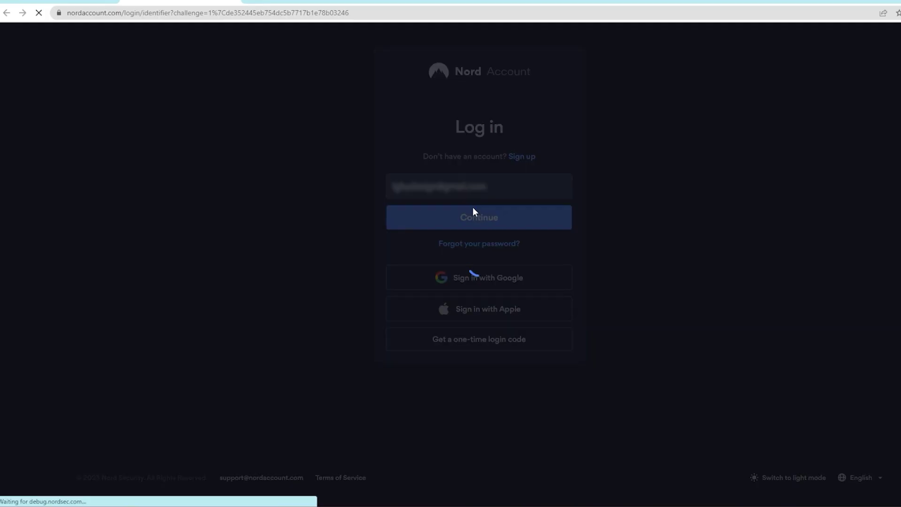
{"action": "left_click", "coordinate": [481, 240]}
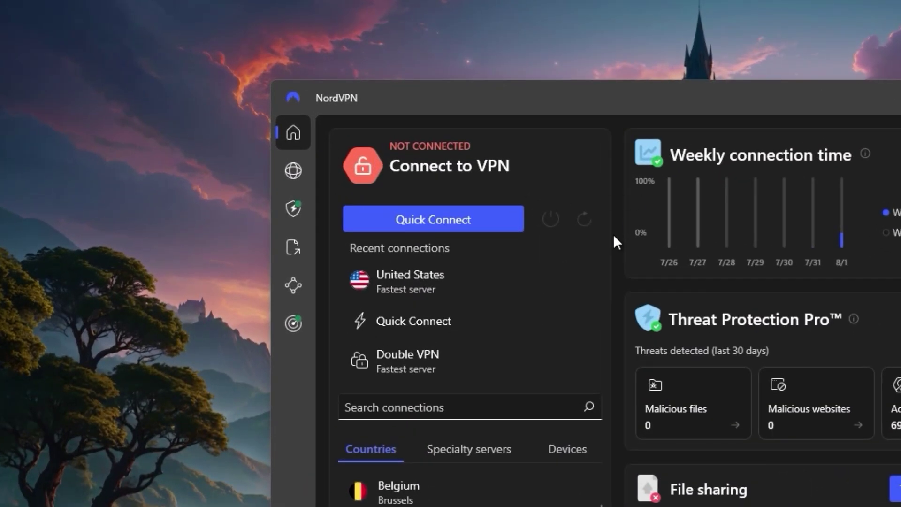
Scroll the Countries list while auto-connect reaches United States #9976
{"action": "scroll", "coordinate": [422, 488], "scroll_direction": "down", "scroll_amount": 3}
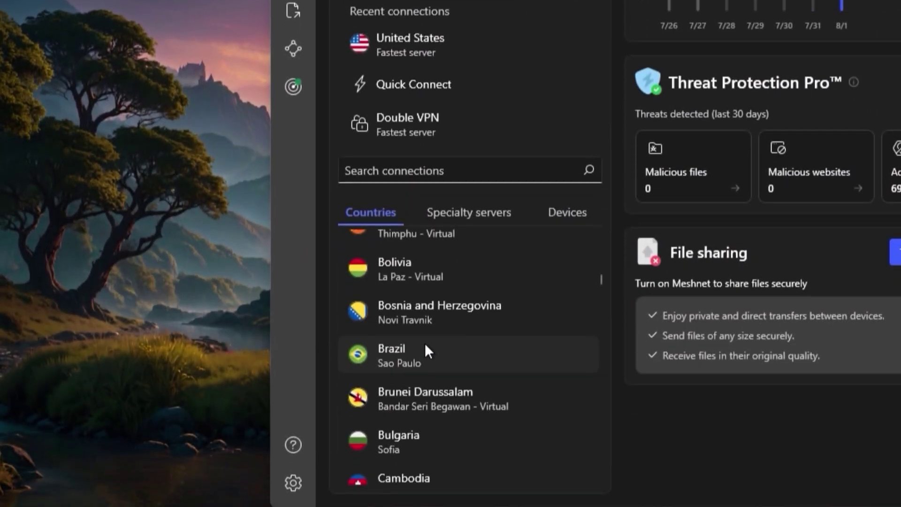
{"action": "scroll", "coordinate": [424, 342], "scroll_direction": "up", "scroll_amount": 8}
{"action": "scroll", "coordinate": [446, 310], "scroll_direction": "up", "scroll_amount": 5}
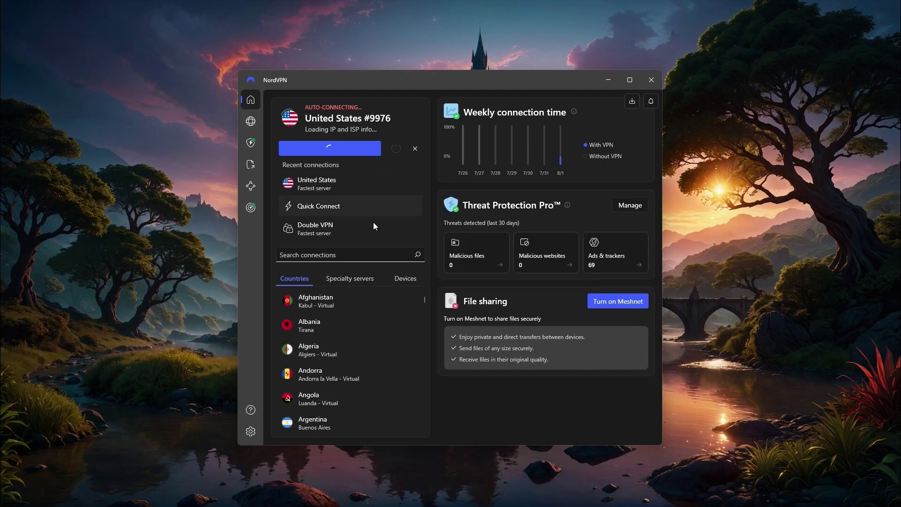
On the server map, connect via the Boston pin, landing on United States #11732
{"action": "left_click", "coordinate": [251, 121]}
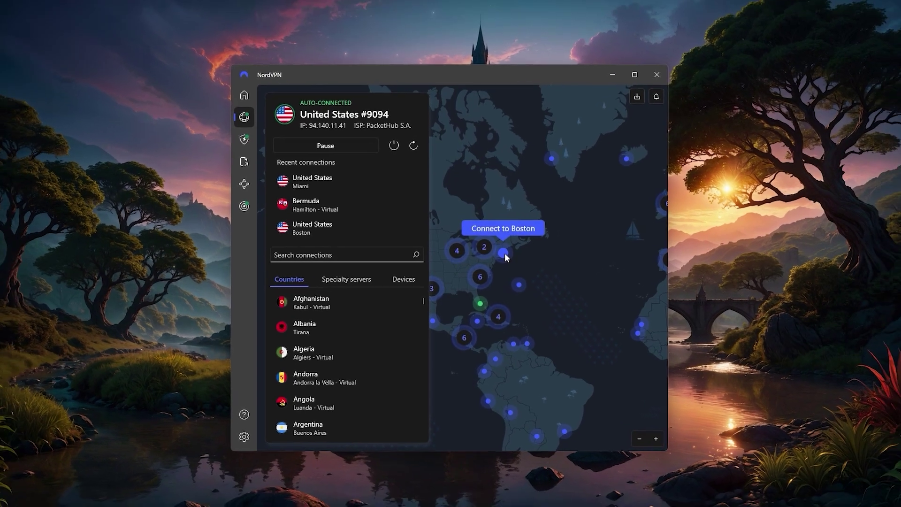
{"action": "left_click", "coordinate": [502, 253]}
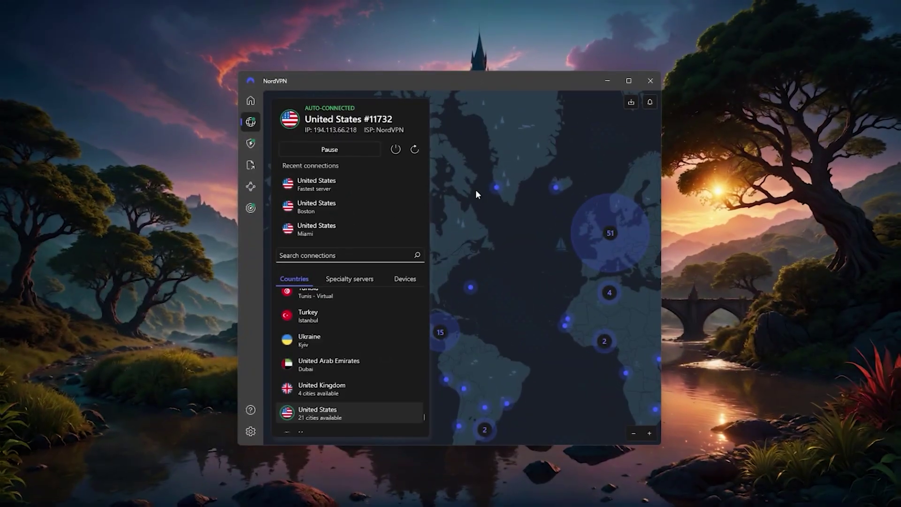
Connect to United Kingdom from the Countries list, then switch to Canada #1745
{"action": "scroll", "coordinate": [357, 342], "scroll_direction": "down", "scroll_amount": 3}
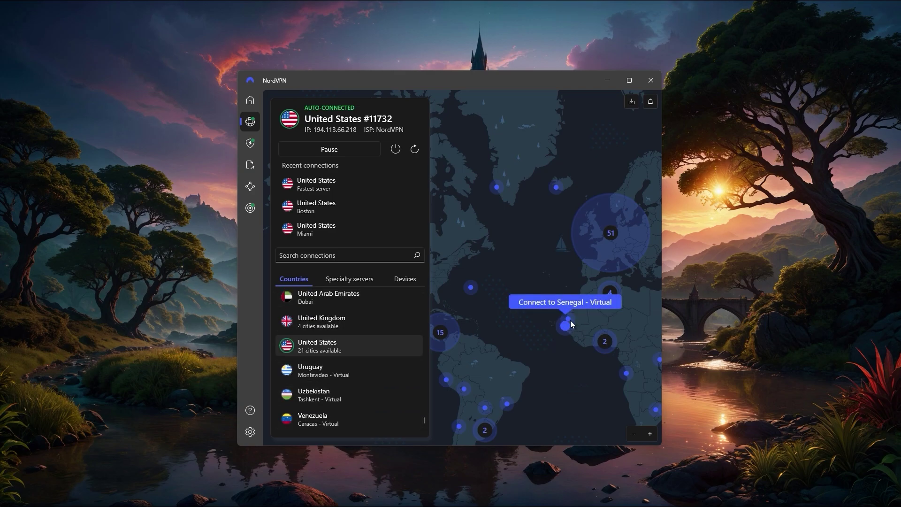
{"action": "left_click", "coordinate": [300, 322]}
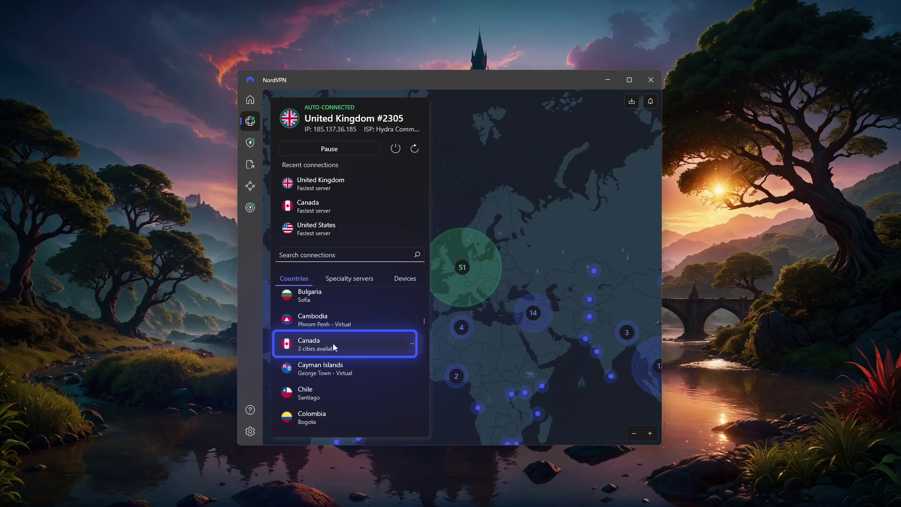
{"action": "left_click", "coordinate": [335, 346]}
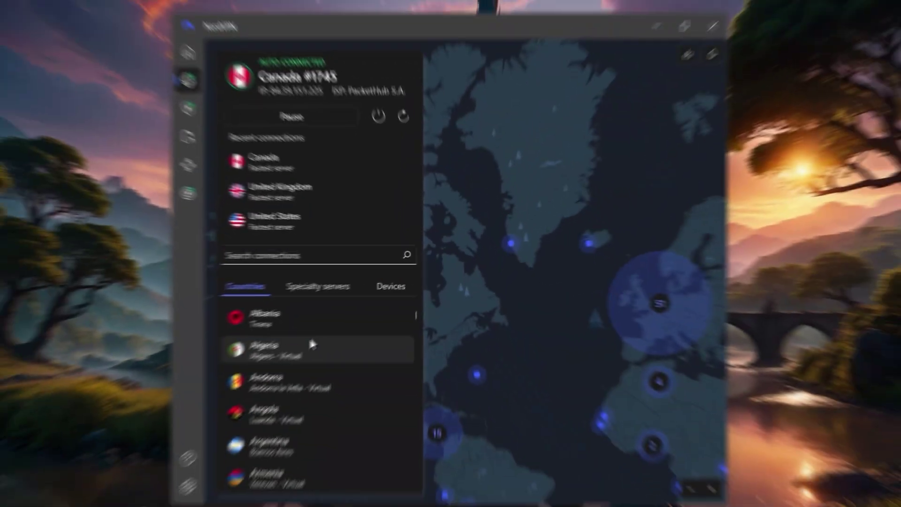
{"action": "scroll", "coordinate": [313, 345], "scroll_direction": "down", "scroll_amount": 10}
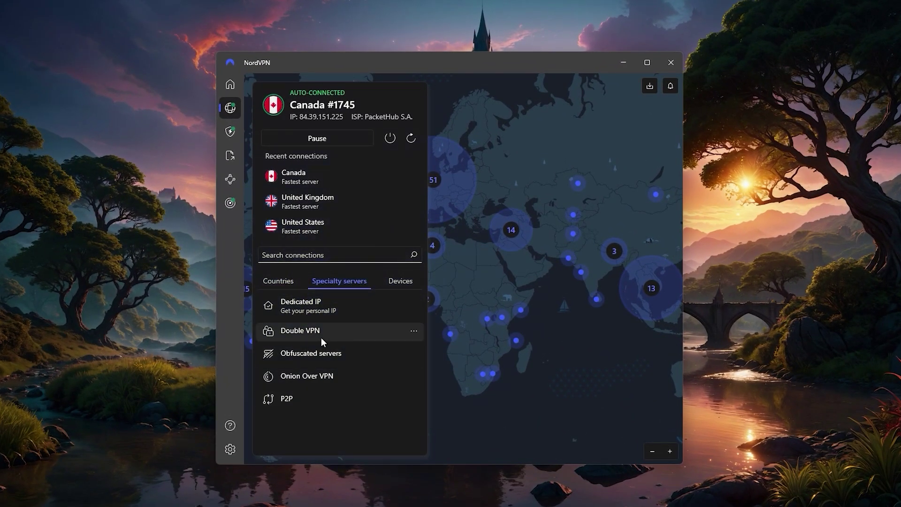
Check Double VPN's country choices, keep Fastest server, and close without connecting
{"action": "left_click", "coordinate": [415, 334]}
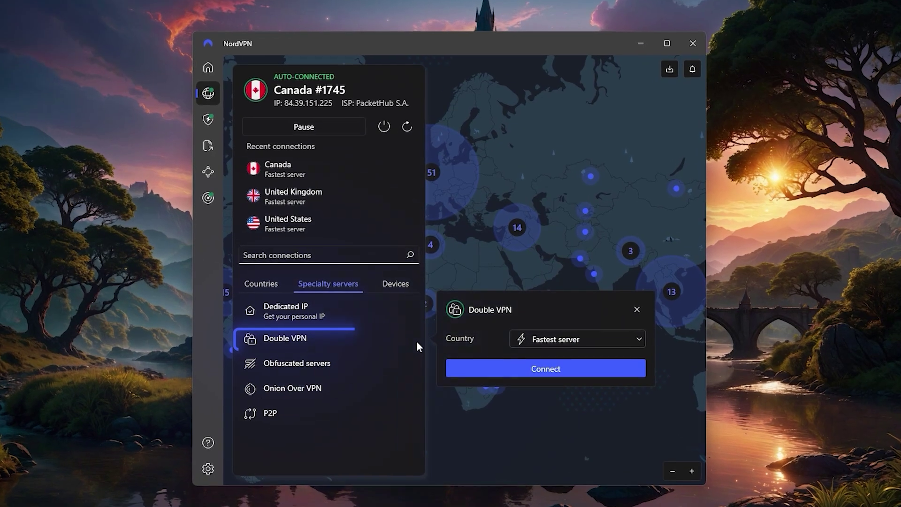
{"action": "left_click", "coordinate": [535, 332]}
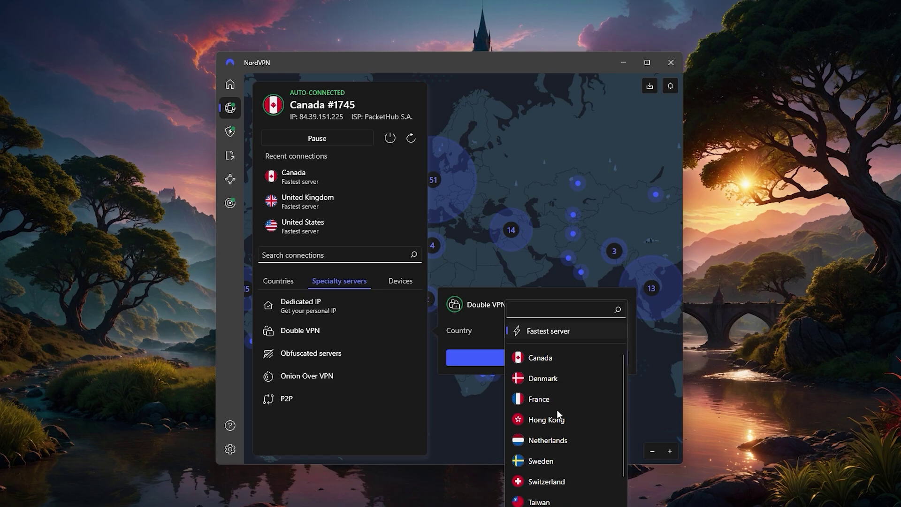
{"action": "left_click", "coordinate": [652, 411]}
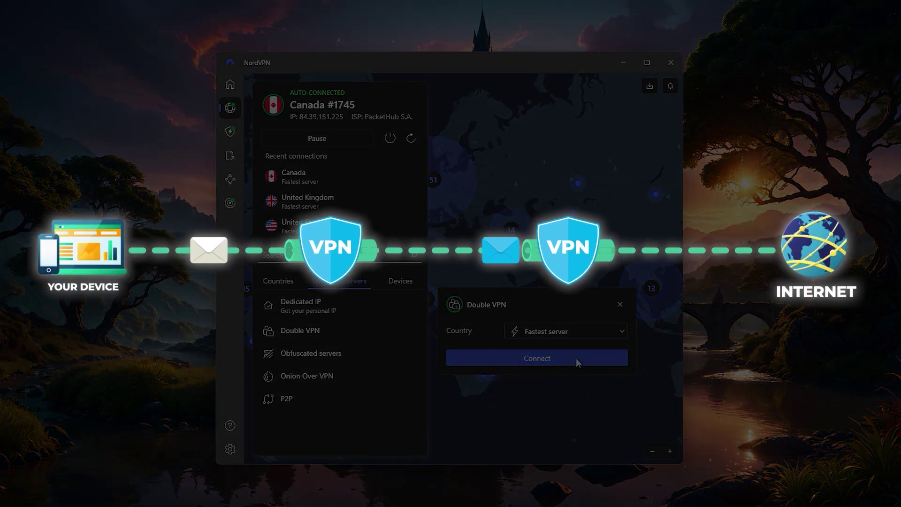
{"action": "left_click", "coordinate": [619, 303]}
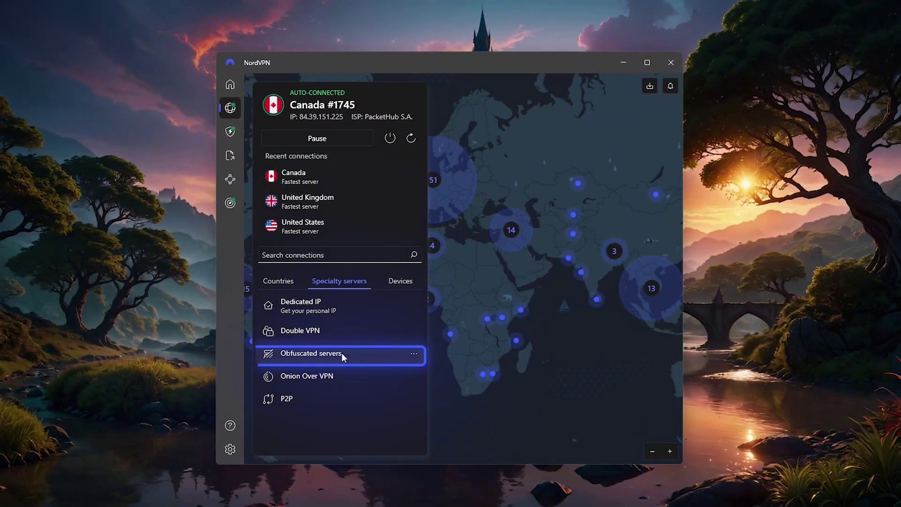
Review Obfuscated servers' countries and protection and throttling explanations, then bring up Onion Over VPN options
{"action": "left_click", "coordinate": [414, 354]}
{"action": "left_click", "coordinate": [540, 346]}
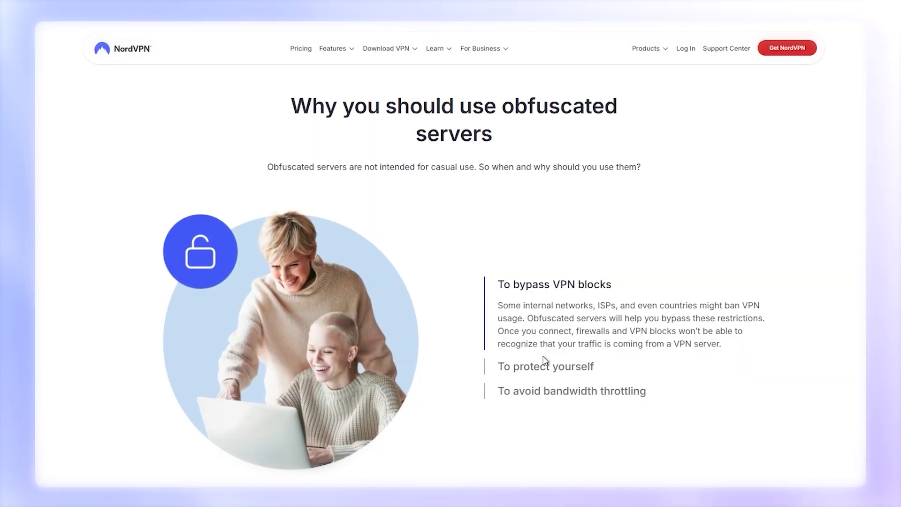
{"action": "left_click", "coordinate": [545, 365]}
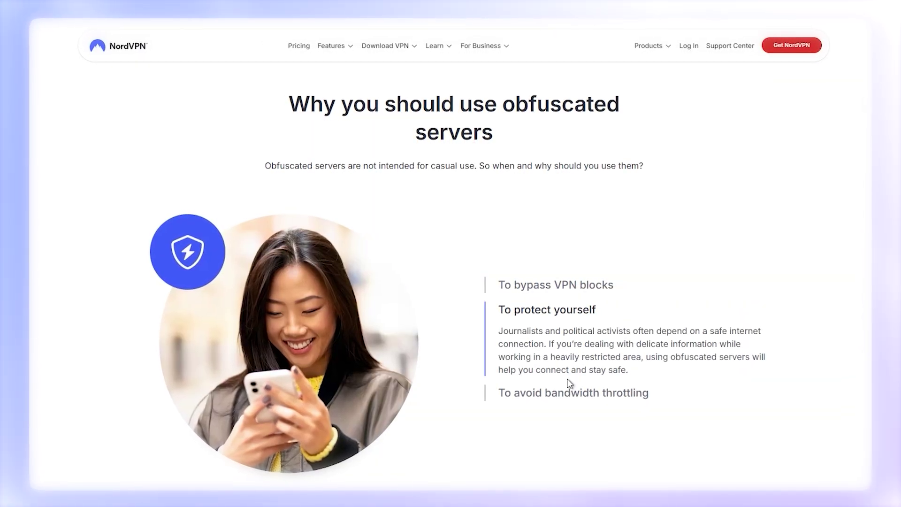
{"action": "left_click", "coordinate": [570, 391]}
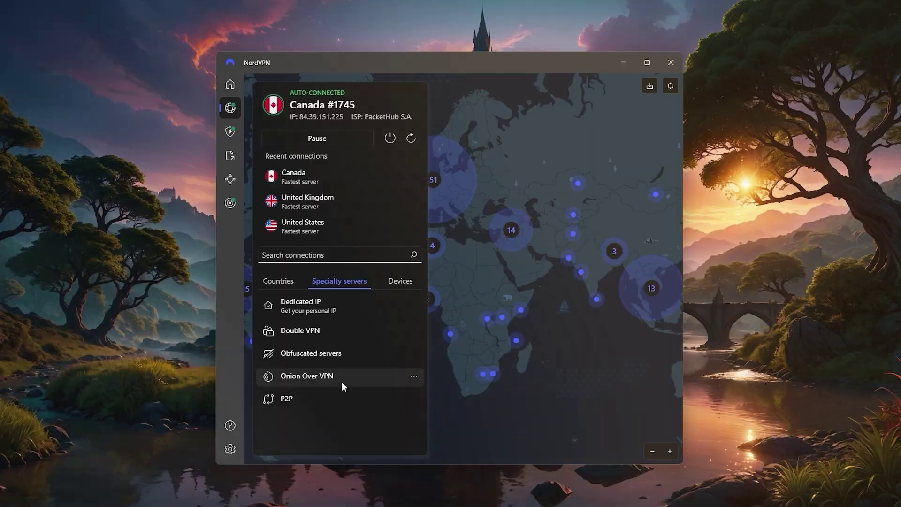
{"action": "left_click", "coordinate": [413, 376]}
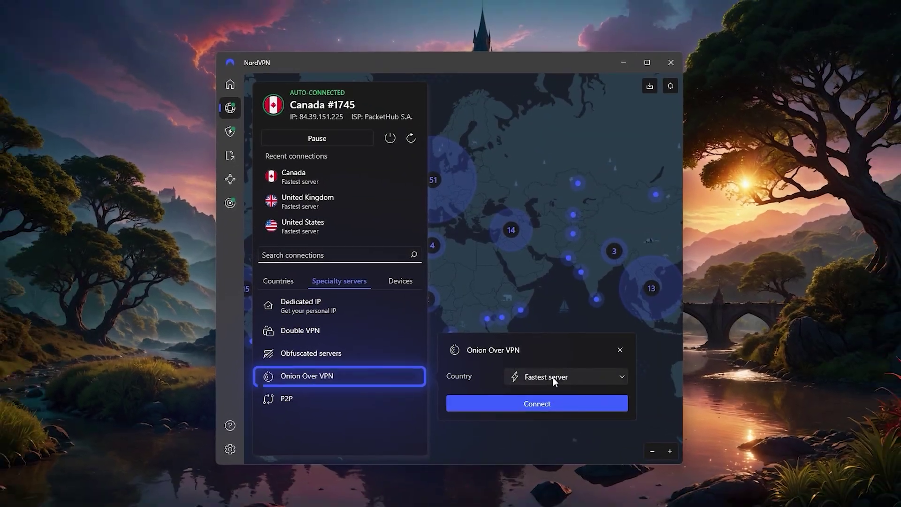
Check Onion Over VPN's countries, then scroll through the countries offering P2P servers
{"action": "left_click", "coordinate": [553, 378]}
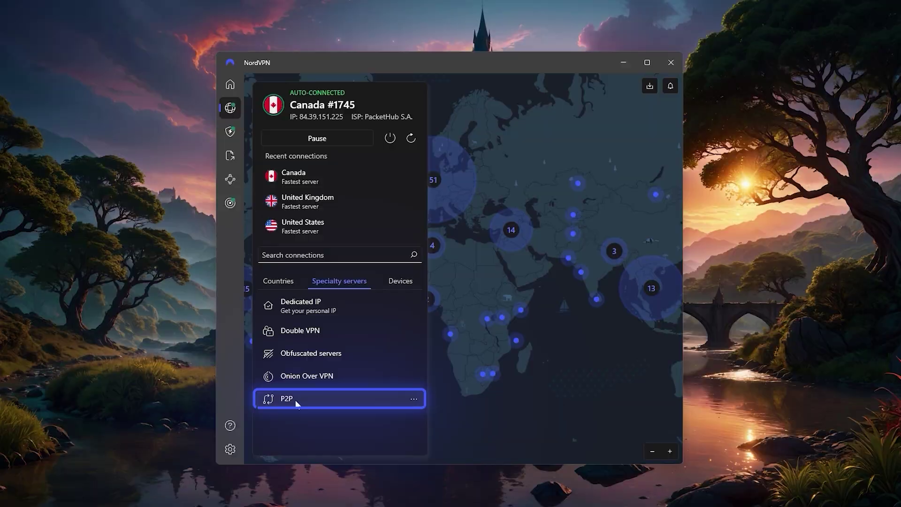
{"action": "left_click", "coordinate": [413, 403]}
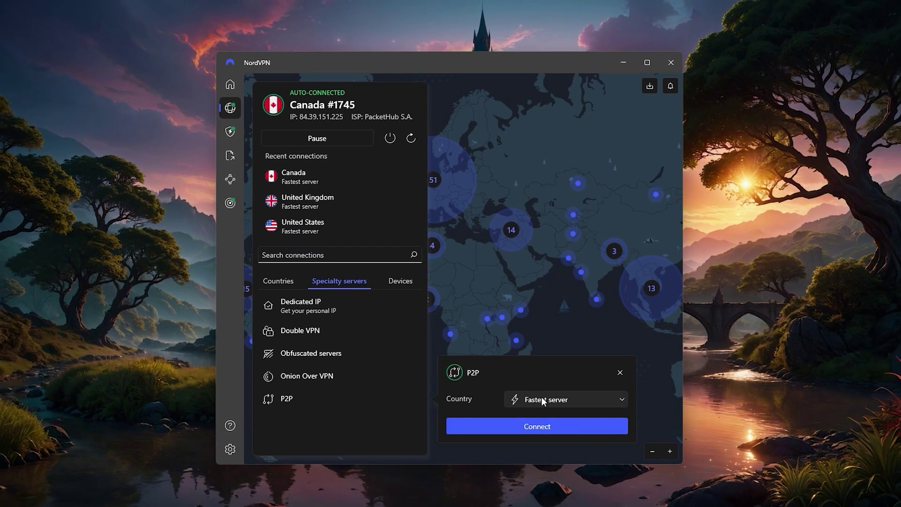
{"action": "left_click", "coordinate": [566, 399]}
{"action": "scroll", "coordinate": [536, 368], "scroll_direction": "down", "scroll_amount": 3}
{"action": "scroll", "coordinate": [536, 365], "scroll_direction": "down", "scroll_amount": 10}
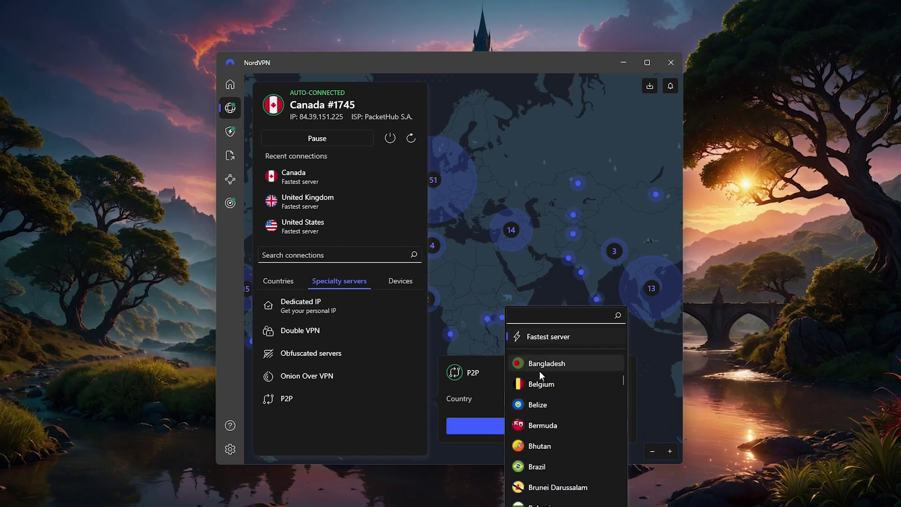
{"action": "scroll", "coordinate": [554, 404], "scroll_direction": "down", "scroll_amount": 20}
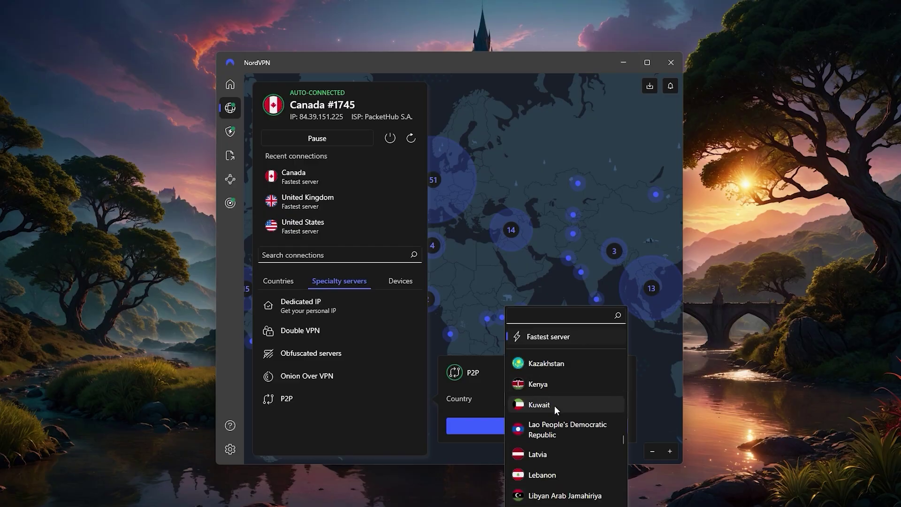
{"action": "scroll", "coordinate": [574, 425], "scroll_direction": "down", "scroll_amount": 5}
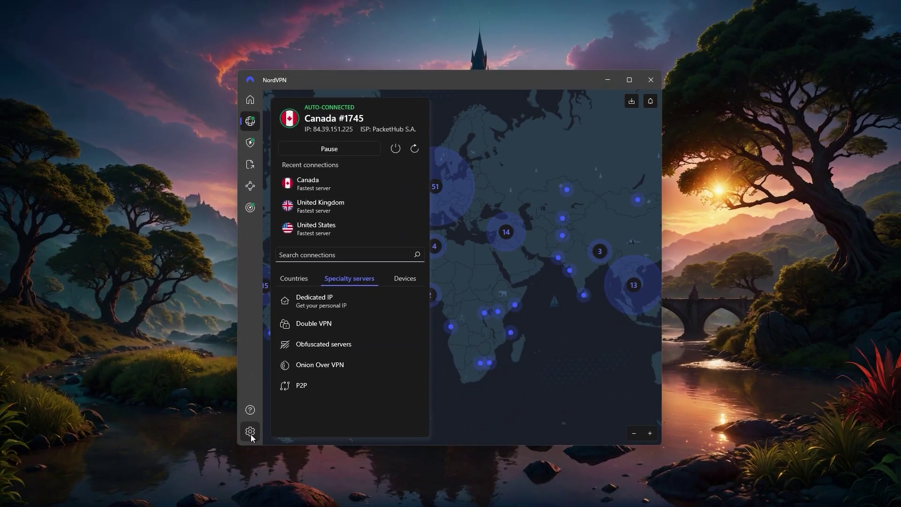
List the VPN protocols under Connection and security, keeping Auto (Recommended)
{"action": "left_click", "coordinate": [251, 434]}
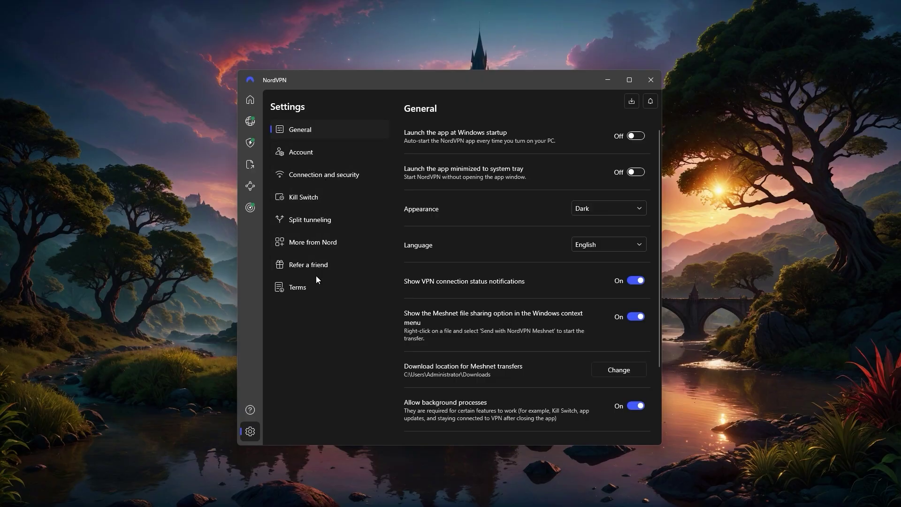
{"action": "left_click", "coordinate": [320, 174]}
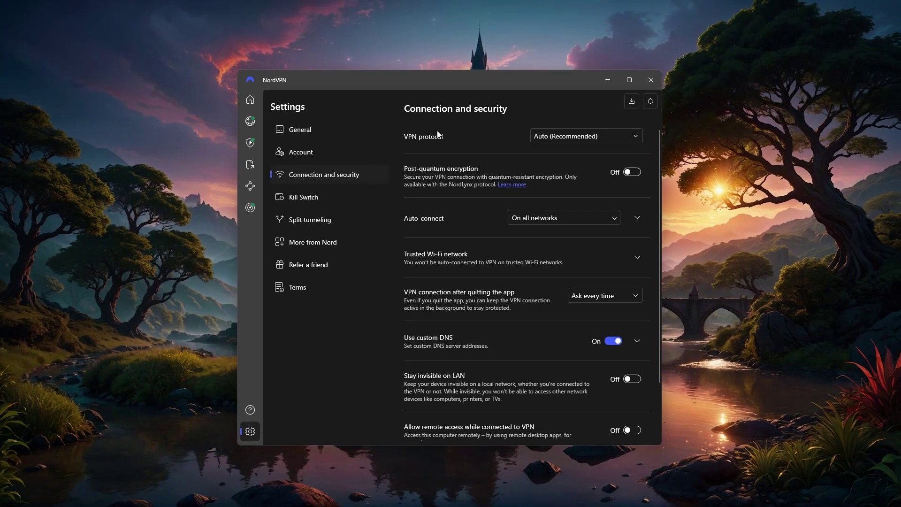
{"action": "left_click", "coordinate": [615, 135]}
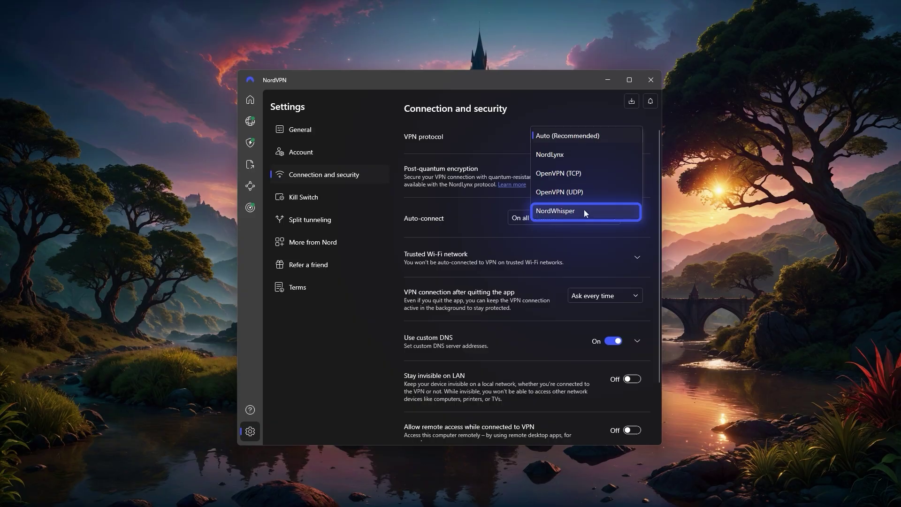
{"action": "left_click", "coordinate": [488, 137]}
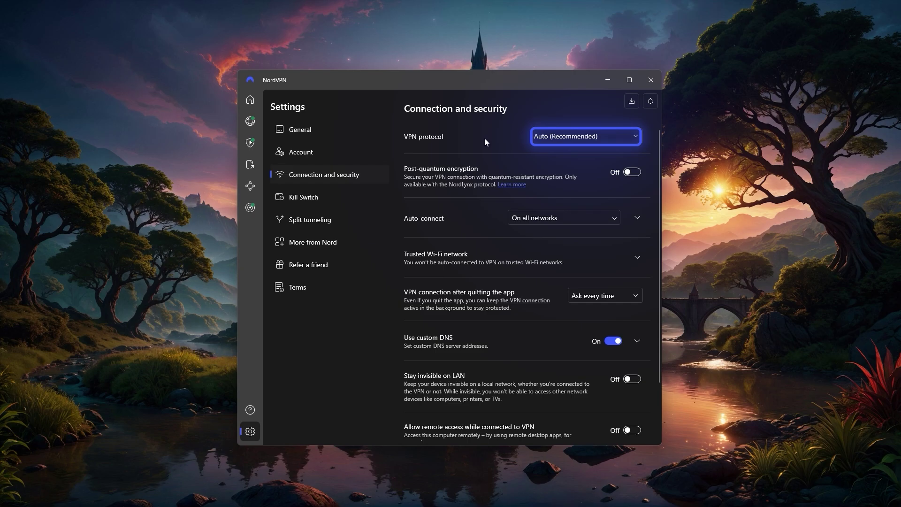
Show the Kill Switch page with Internet and App Kill Switch both off
{"action": "left_click", "coordinate": [320, 197]}
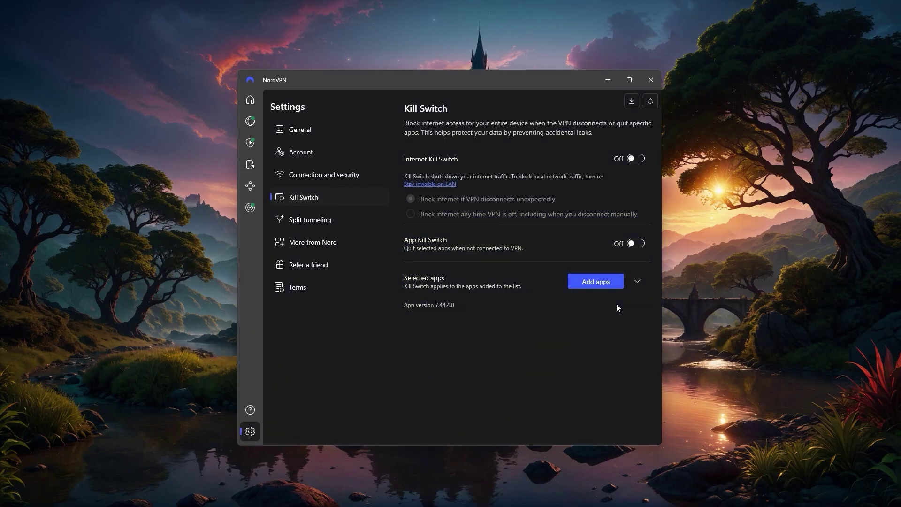
Look at split tunneling's app picker, close it with no apps added, then show Threat Protection Pro
{"action": "left_click", "coordinate": [324, 220]}
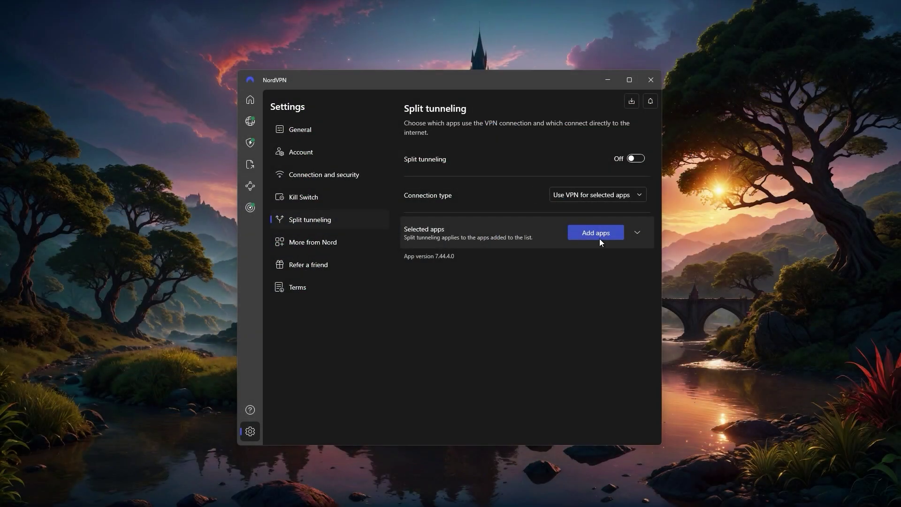
{"action": "left_click", "coordinate": [595, 233]}
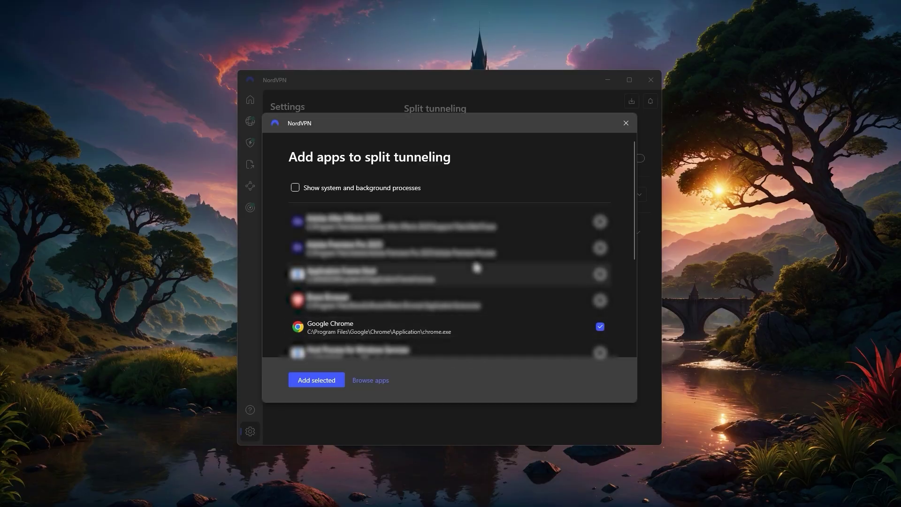
{"action": "left_click", "coordinate": [626, 123]}
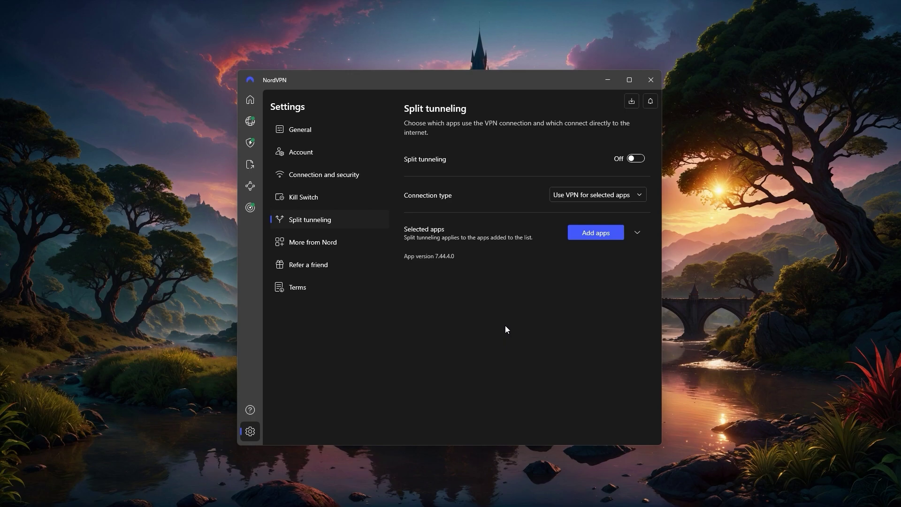
{"action": "left_click", "coordinate": [251, 142]}
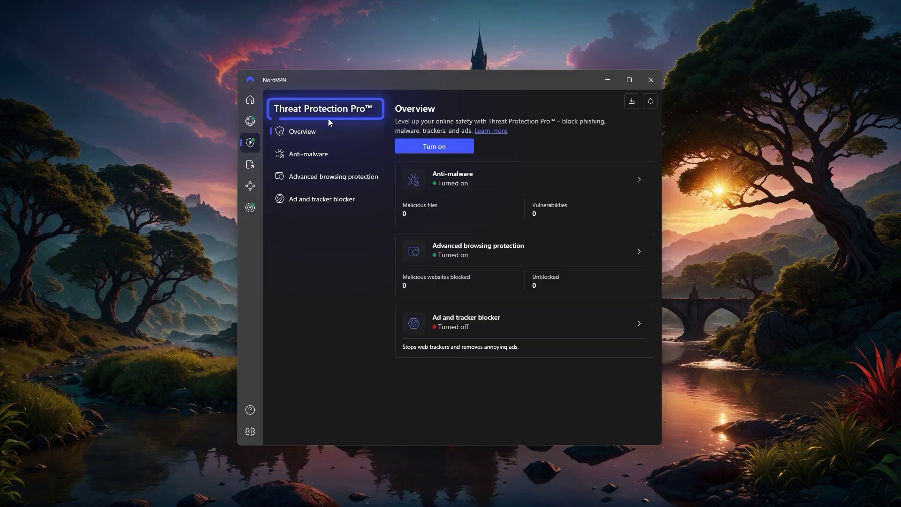
Look through the Anti-malware, Ad and tracker blocker and Advanced browsing protection pages, then go to Meshnet
{"action": "left_click", "coordinate": [308, 154]}
{"action": "left_click", "coordinate": [323, 199]}
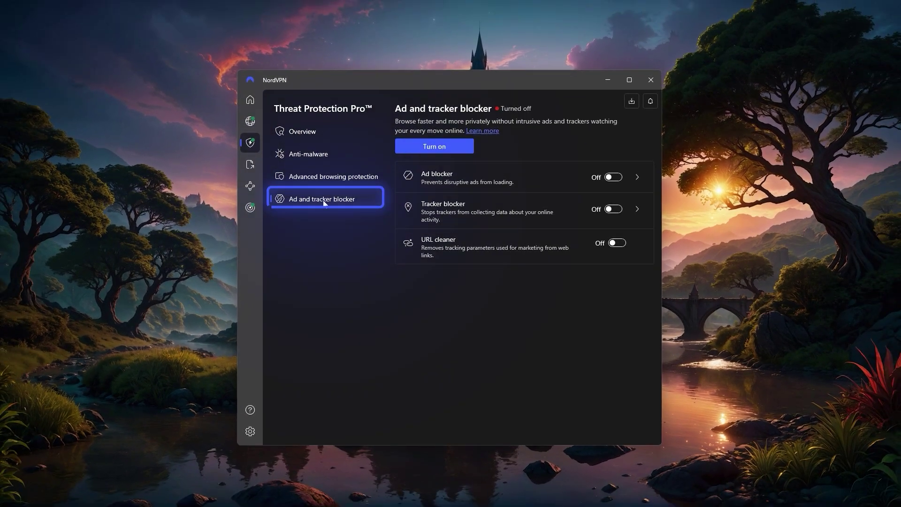
{"action": "left_click", "coordinate": [309, 171]}
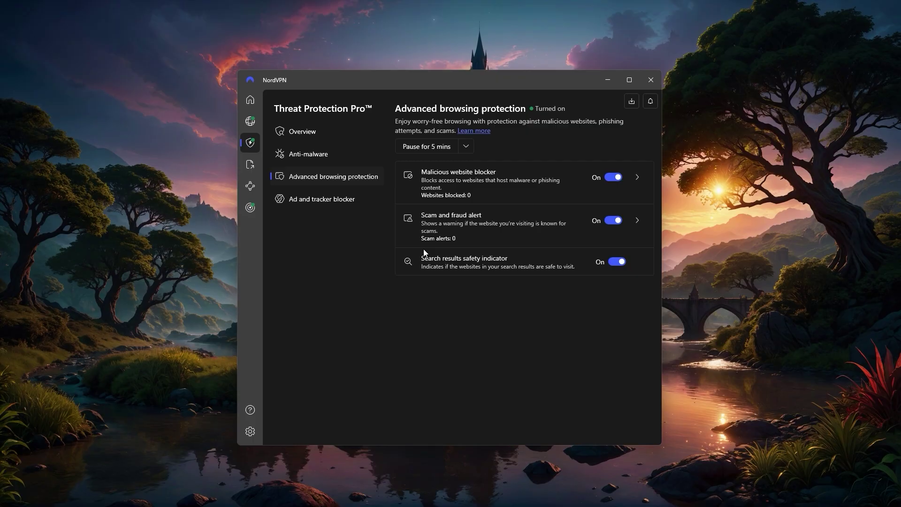
{"action": "left_click", "coordinate": [310, 150]}
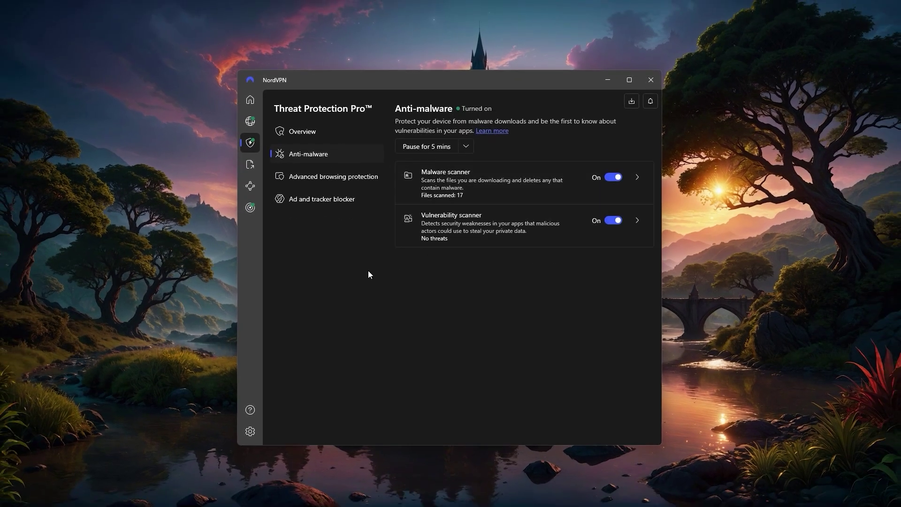
{"action": "left_click", "coordinate": [250, 186]}
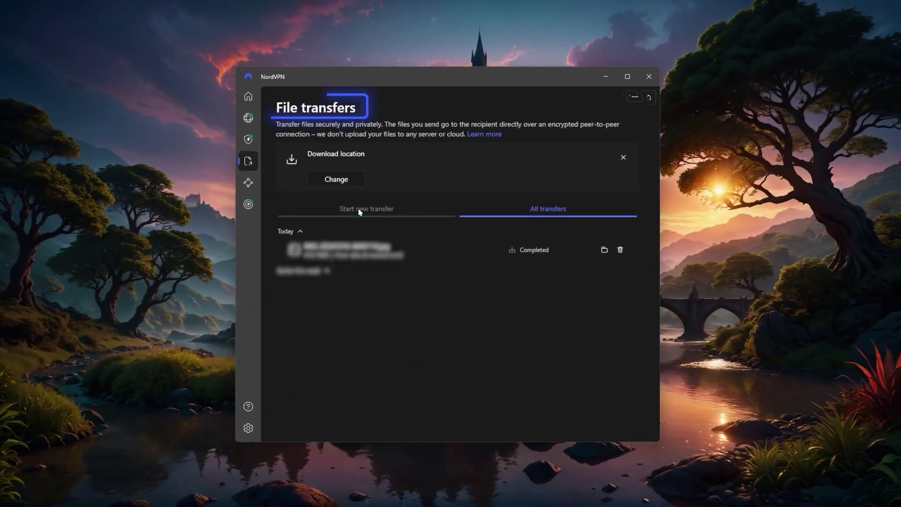
Send an image from the images folder under L4Z to the first linked device
{"action": "left_click", "coordinate": [360, 212]}
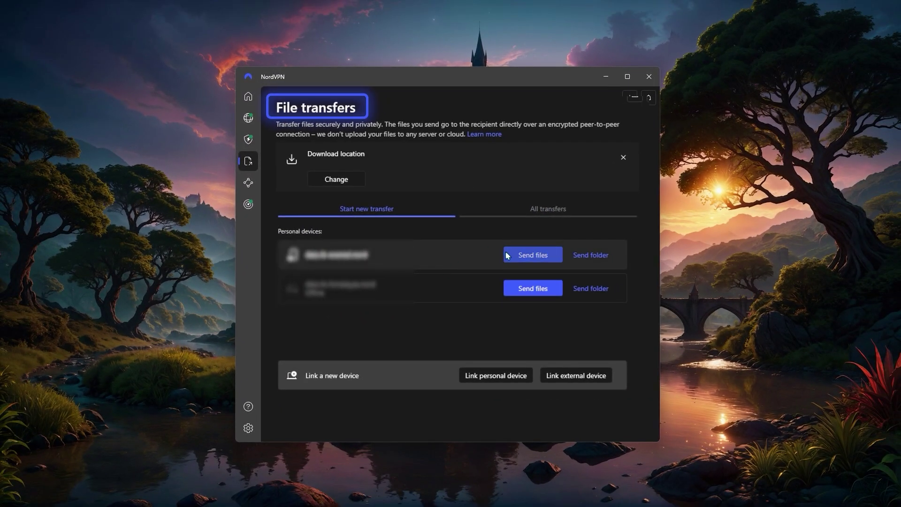
{"action": "left_click", "coordinate": [519, 257]}
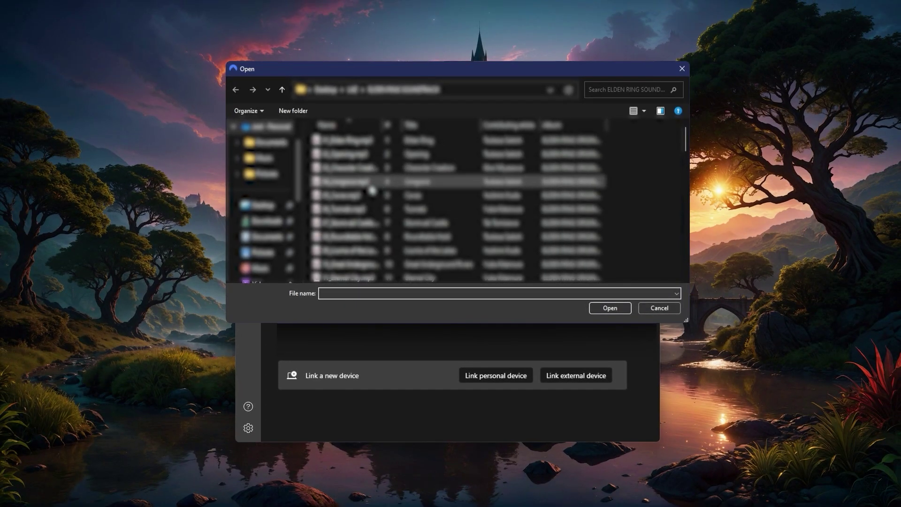
{"action": "left_click", "coordinate": [352, 91]}
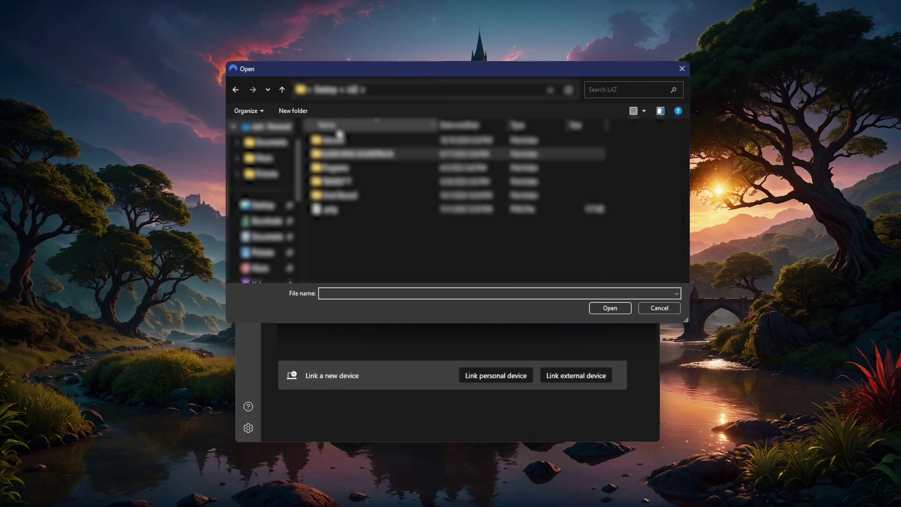
{"action": "double_click", "coordinate": [340, 181]}
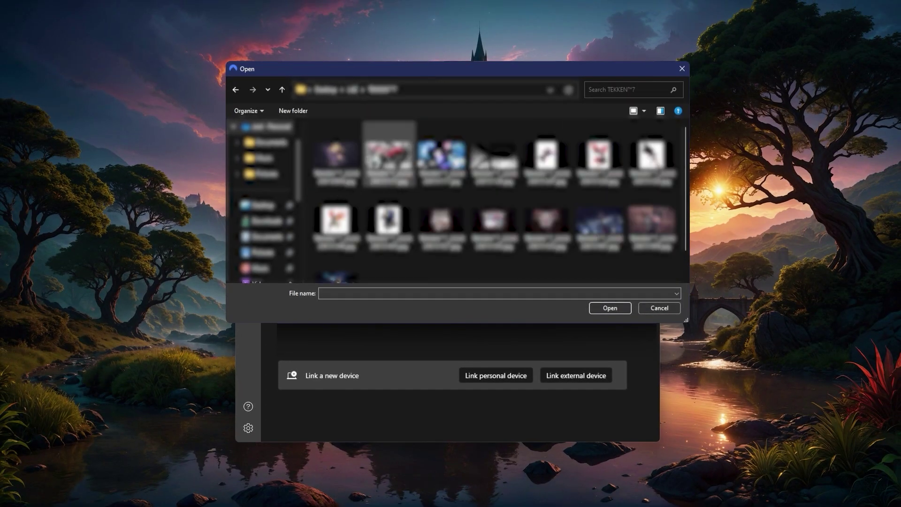
{"action": "double_click", "coordinate": [376, 158]}
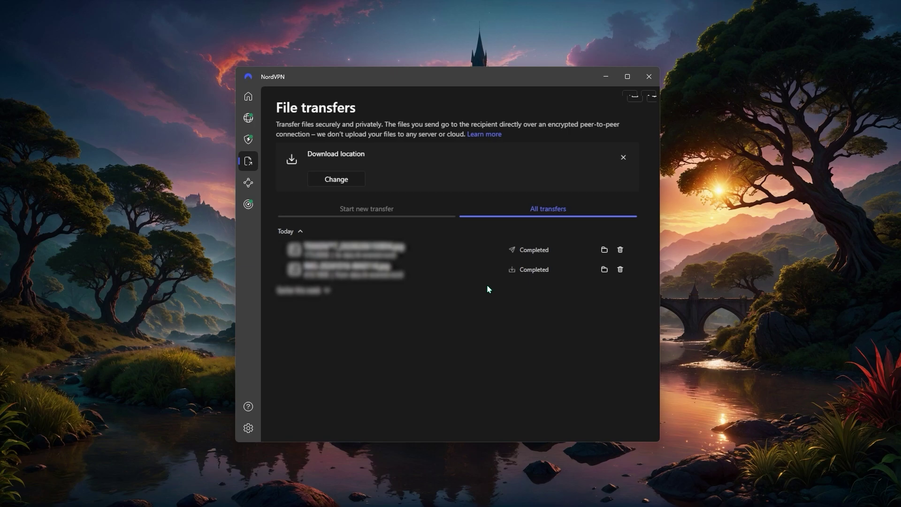
Open the Dark Web Monitor page
{"action": "left_click", "coordinate": [250, 206]}
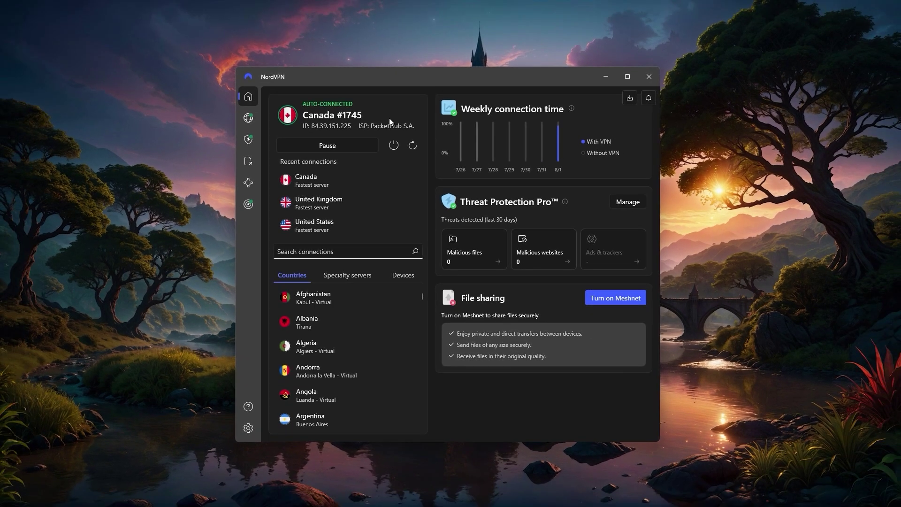
Revisit Specialty servers, the server map, each Threat Protection Pro page, and File transfers
{"action": "left_click", "coordinate": [342, 276]}
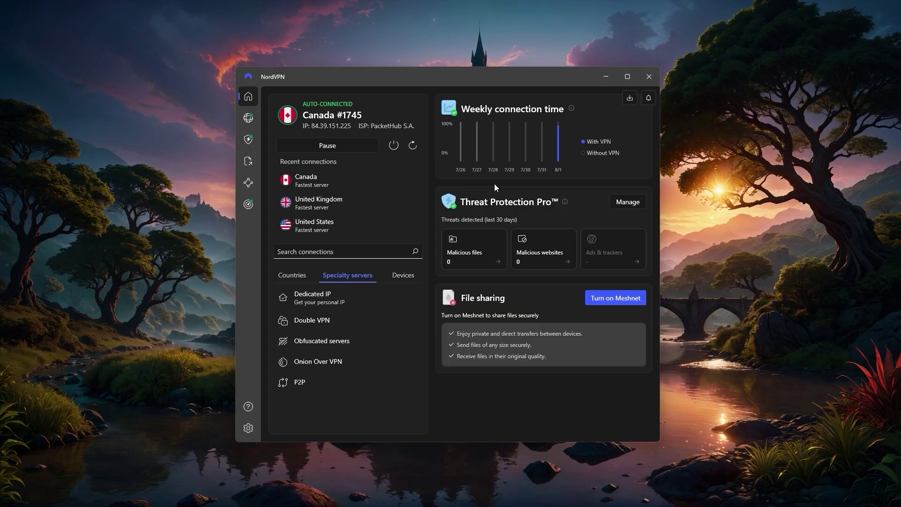
{"action": "left_click", "coordinate": [248, 118]}
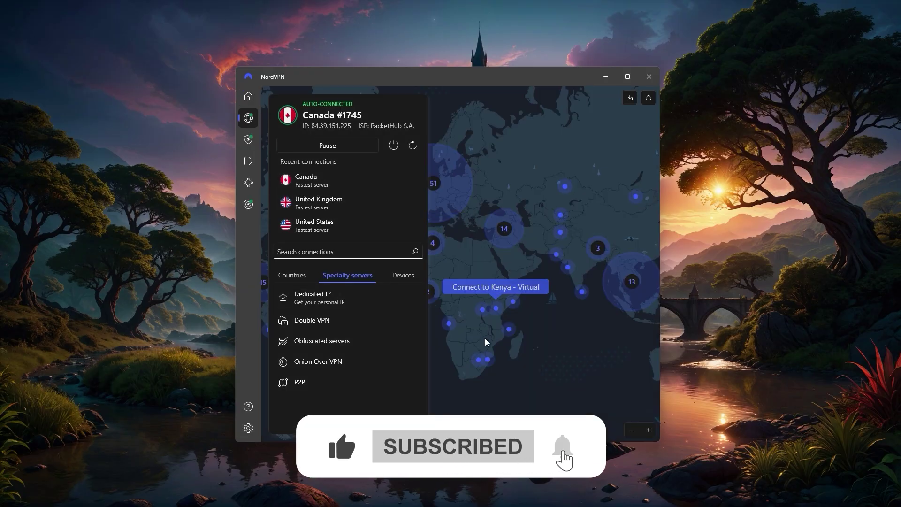
{"action": "left_click", "coordinate": [250, 139]}
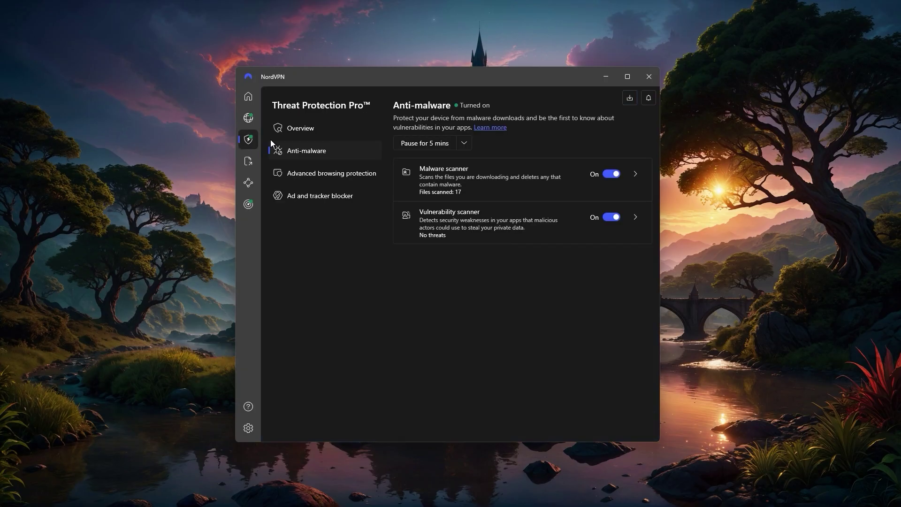
{"action": "left_click", "coordinate": [308, 129]}
{"action": "left_click", "coordinate": [311, 153]}
{"action": "left_click", "coordinate": [317, 173]}
{"action": "left_click", "coordinate": [322, 196]}
{"action": "left_click", "coordinate": [252, 164]}
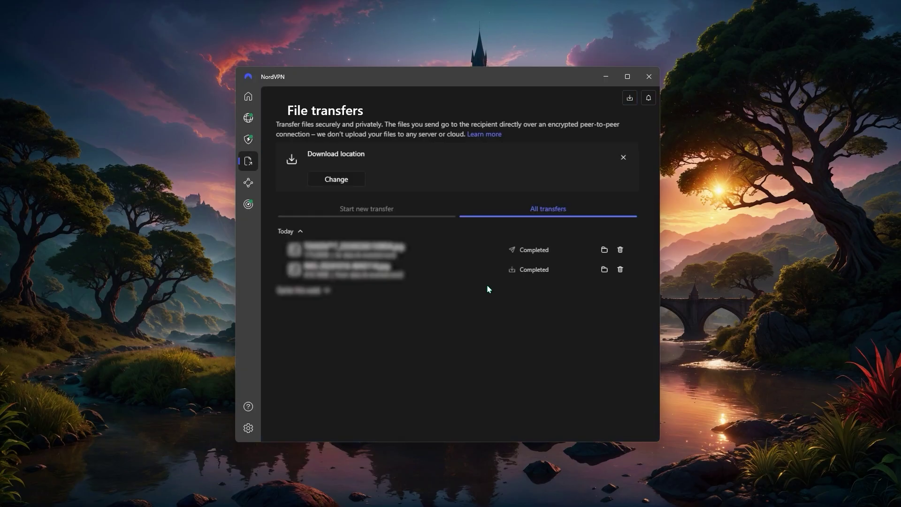